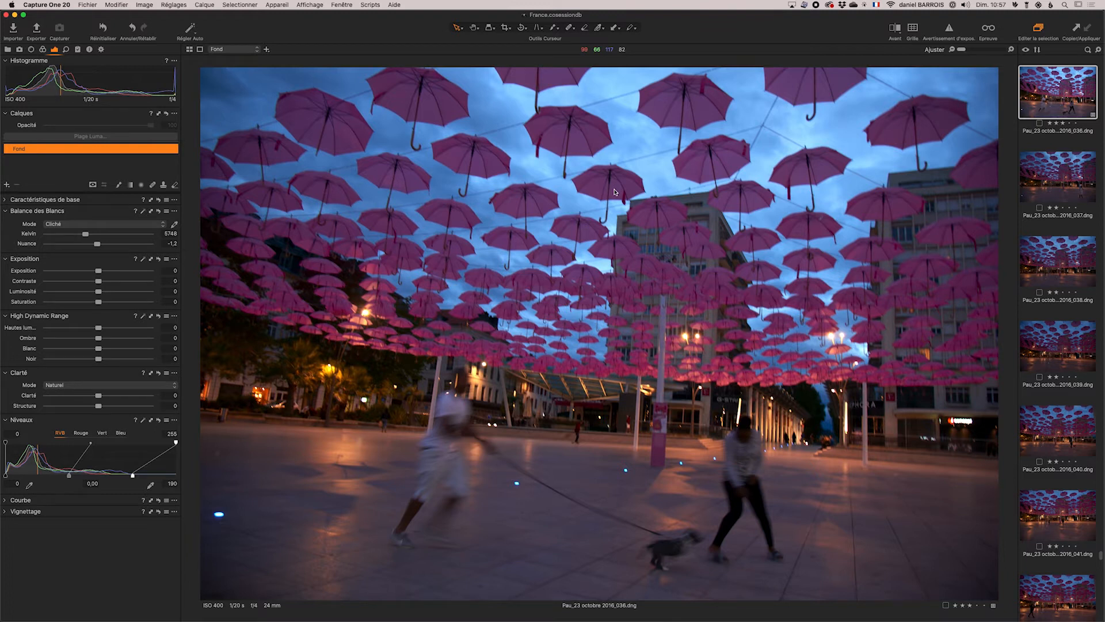
- Sample the pink umbrella colour with the Advanced Color Editor picker, displaying only the selected colour range on the photo
{"action": "left_click", "coordinate": [43, 50]}
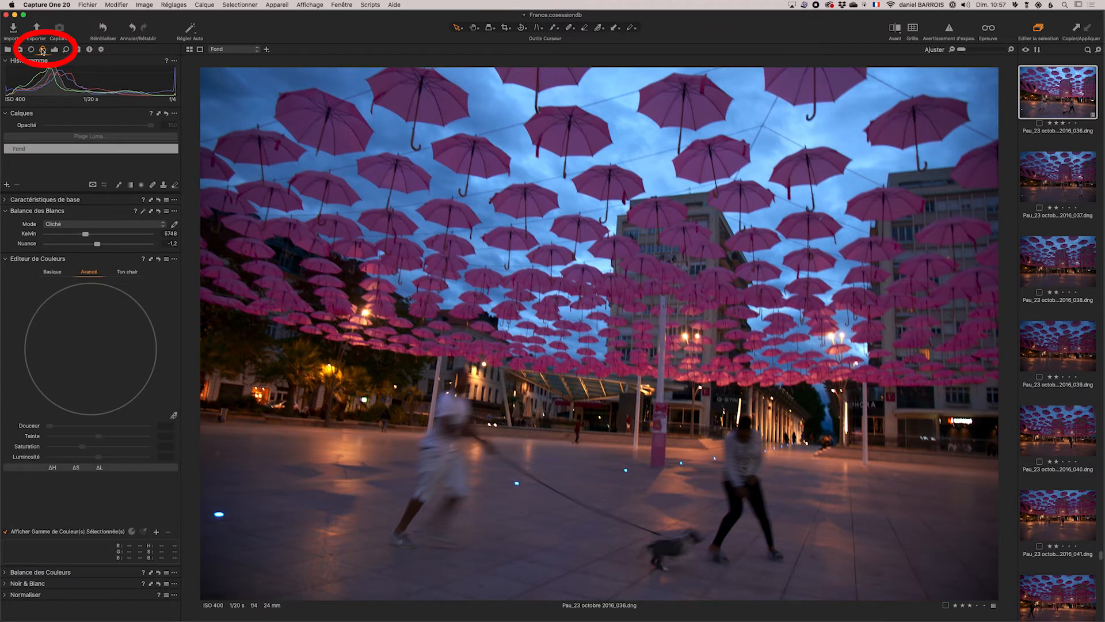
{"action": "left_click", "coordinate": [28, 262]}
{"action": "left_click", "coordinate": [27, 262]}
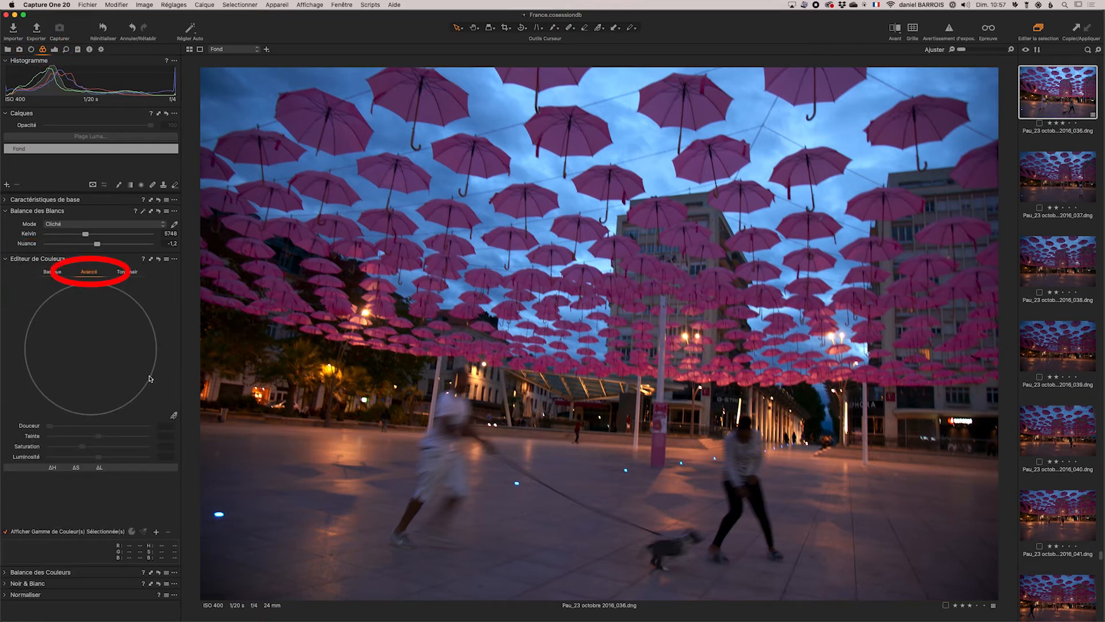
{"action": "left_click", "coordinate": [175, 415]}
{"action": "left_click", "coordinate": [581, 140]}
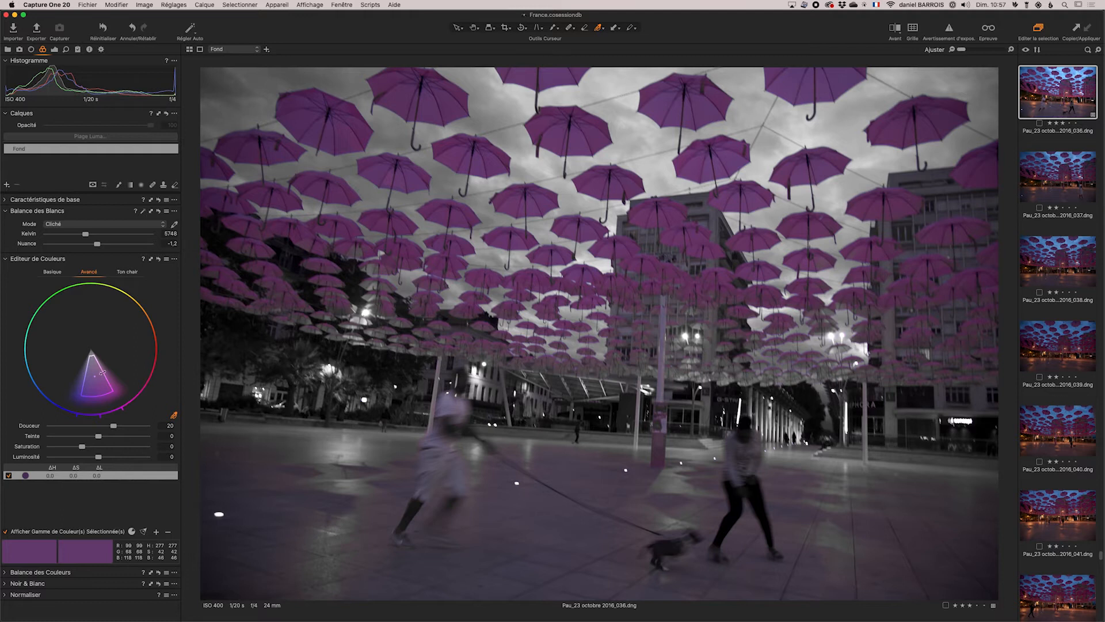
{"action": "left_click", "coordinate": [6, 532]}
{"action": "left_click", "coordinate": [6, 532]}
- Widen the sampled colour range to full saturation and stretch its hue span from blue-violet to red
{"action": "left_click_drag", "start_coordinate": [95, 396], "coordinate": [96, 417]}
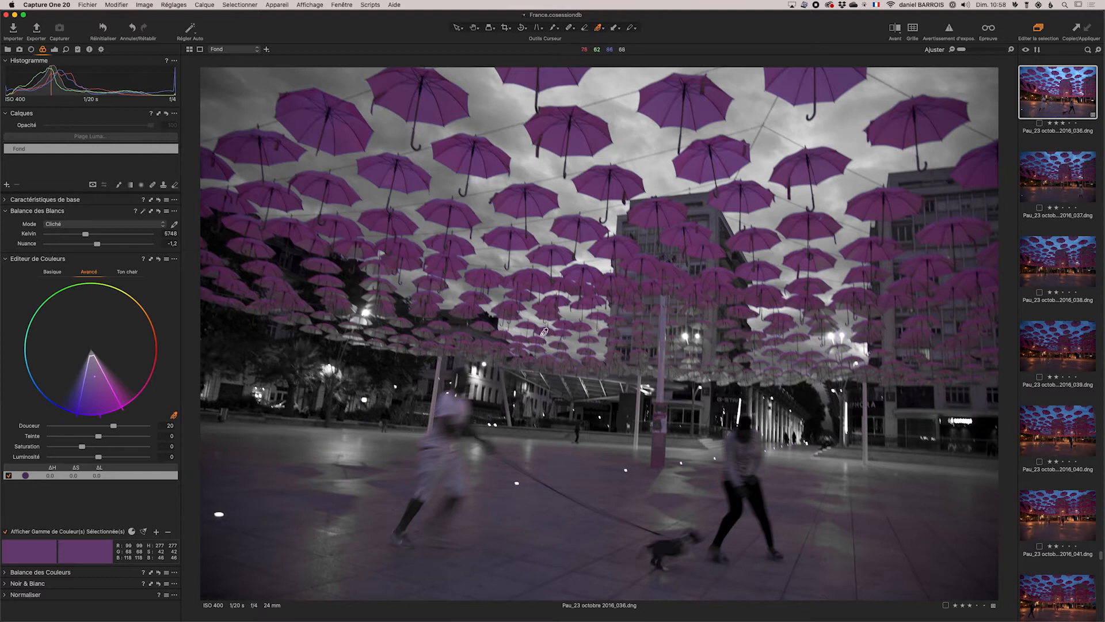
{"action": "left_click", "coordinate": [115, 396]}
{"action": "left_click_drag", "start_coordinate": [116, 396], "coordinate": [143, 360]}
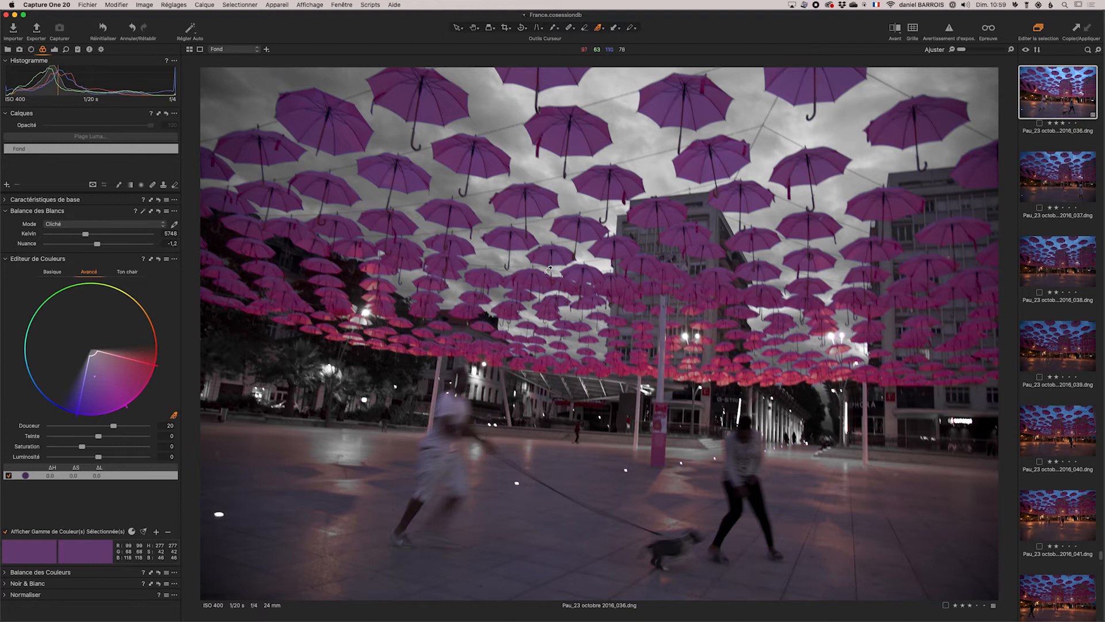
- Compare the colour range's smoothness at 1 and 30, finishing with it set to 1
{"action": "left_click_drag", "start_coordinate": [114, 426], "coordinate": [45, 431]}
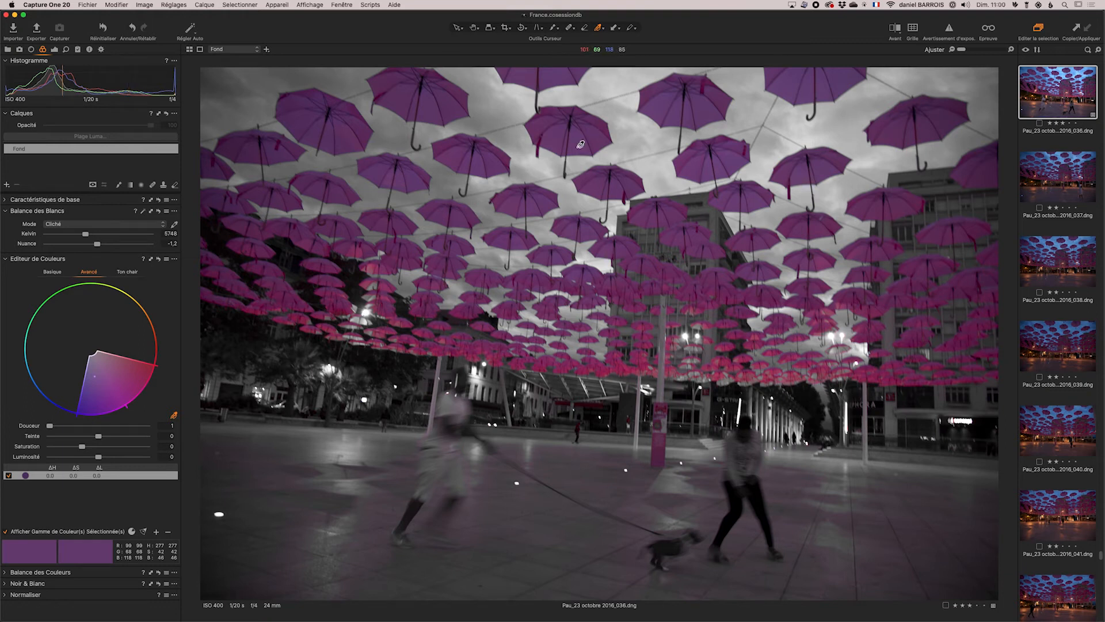
{"action": "left_click_drag", "start_coordinate": [50, 427], "coordinate": [70, 426]}
{"action": "left_click_drag", "start_coordinate": [95, 426], "coordinate": [149, 427]}
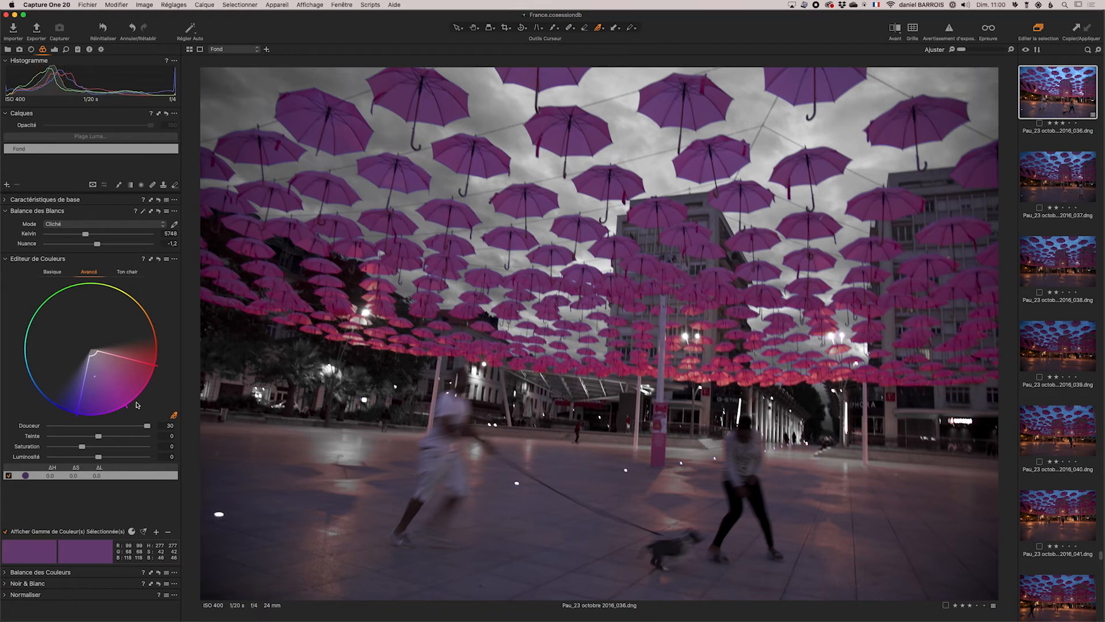
{"action": "left_click_drag", "start_coordinate": [148, 426], "coordinate": [35, 427]}
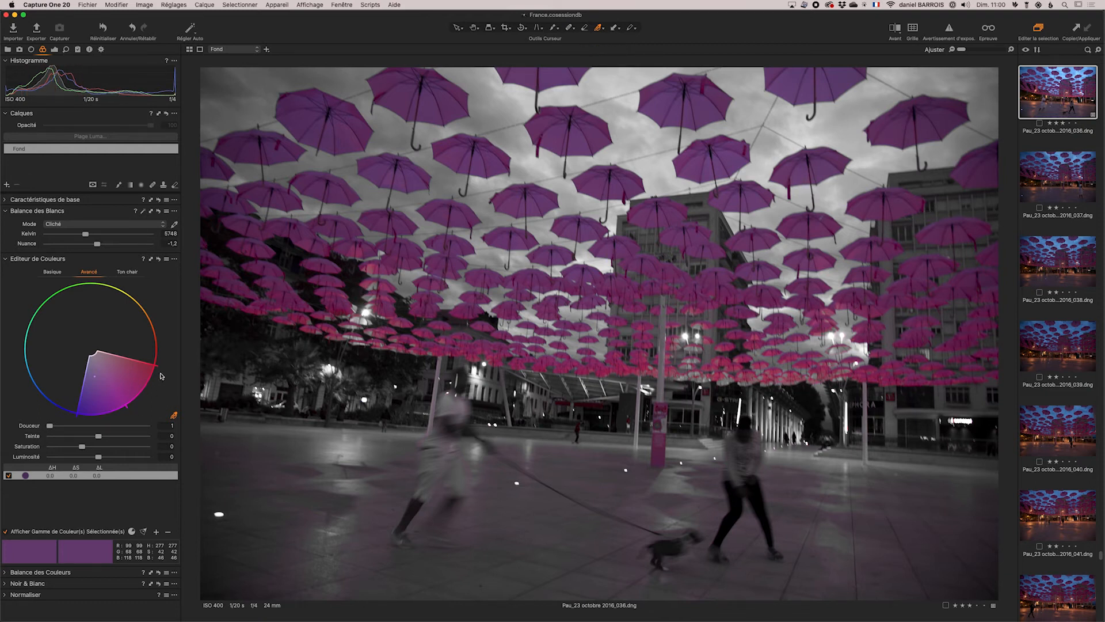
- Extend the colour range's red edge into the orange hues to include the warm-lit umbrellas
{"action": "left_click_drag", "start_coordinate": [154, 364], "coordinate": [156, 353]}
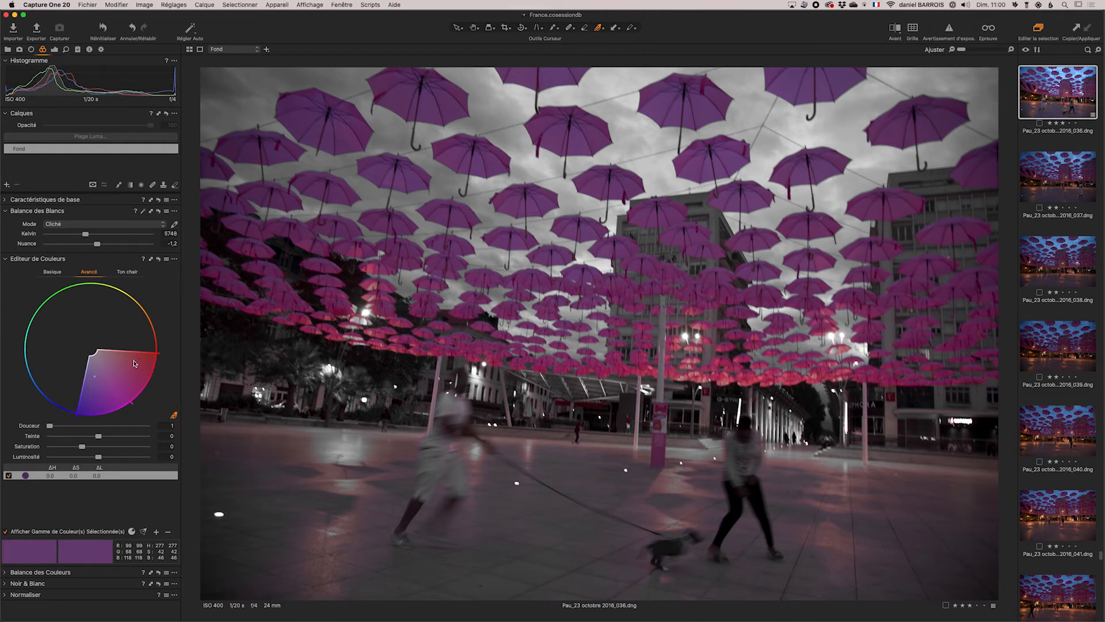
{"action": "left_click_drag", "start_coordinate": [159, 353], "coordinate": [152, 331]}
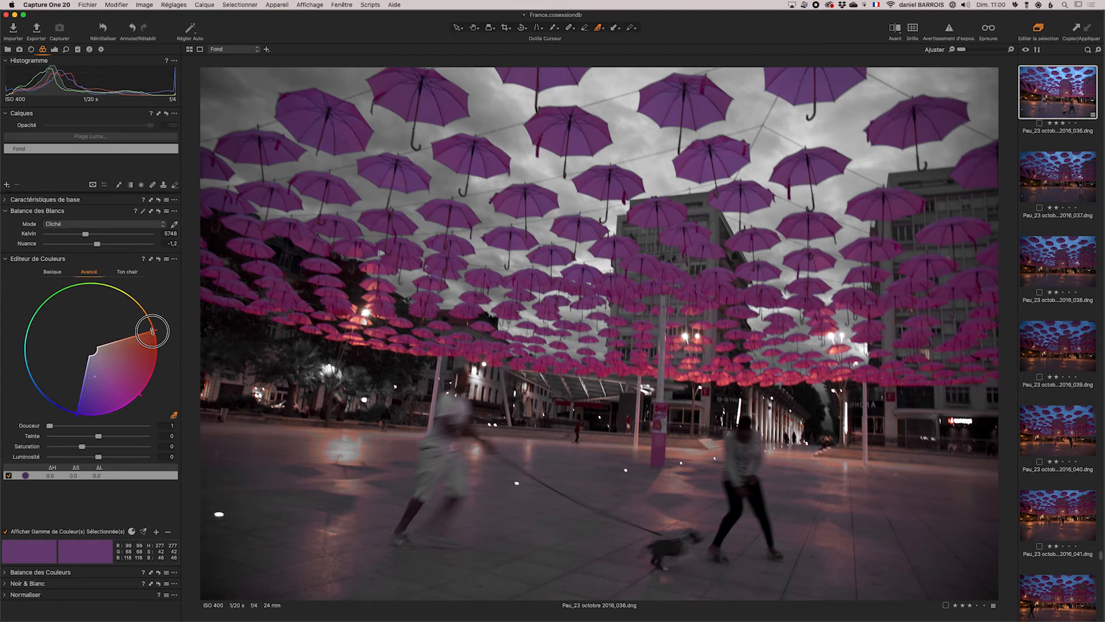
{"action": "left_click_drag", "start_coordinate": [152, 330], "coordinate": [156, 332]}
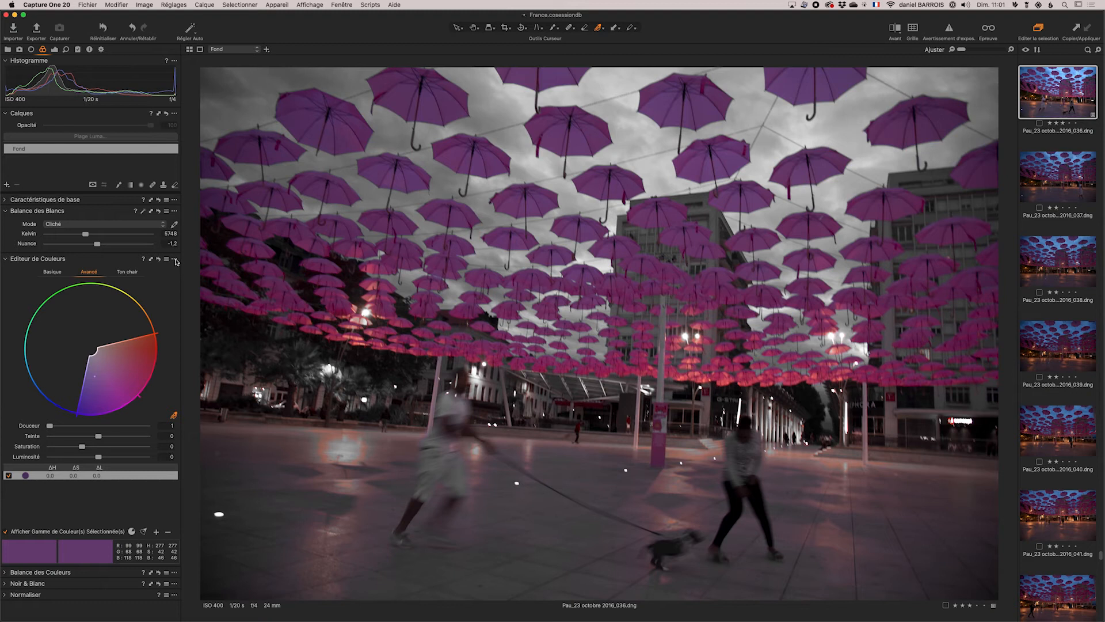
- Create a layer with a mask from the colour selection and display its mask
{"action": "left_click", "coordinate": [175, 259]}
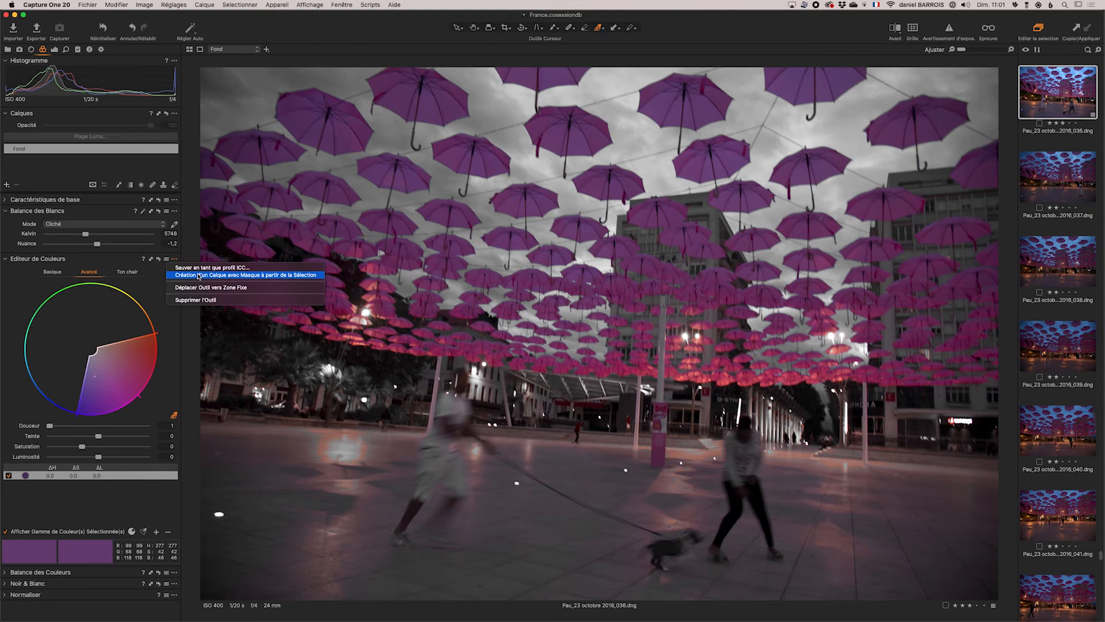
{"action": "left_click", "coordinate": [298, 276]}
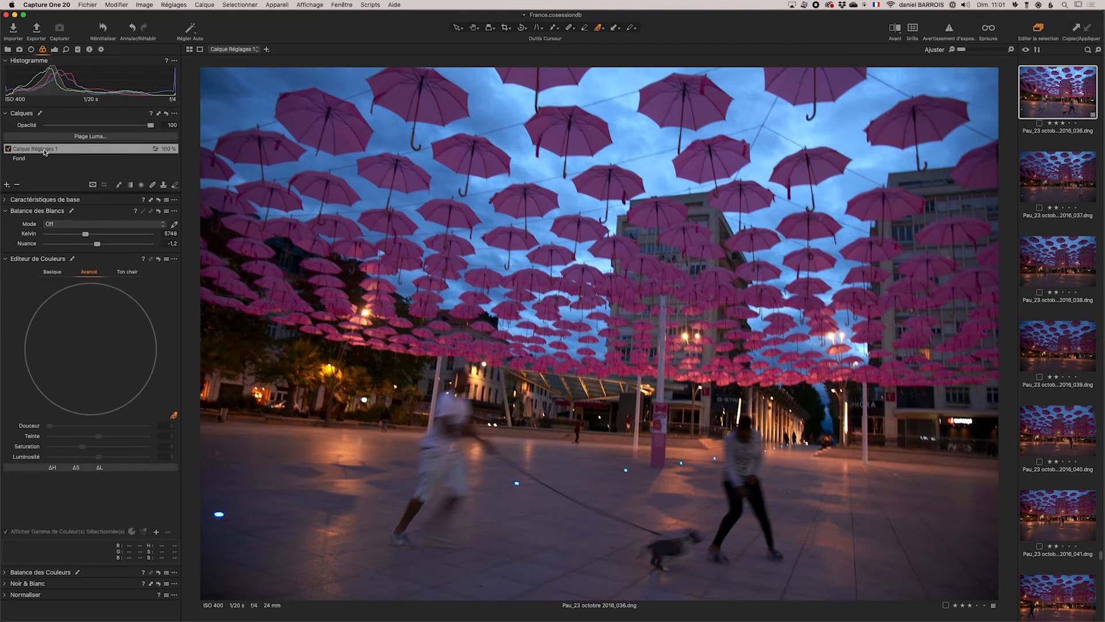
{"action": "key", "text": "m"}
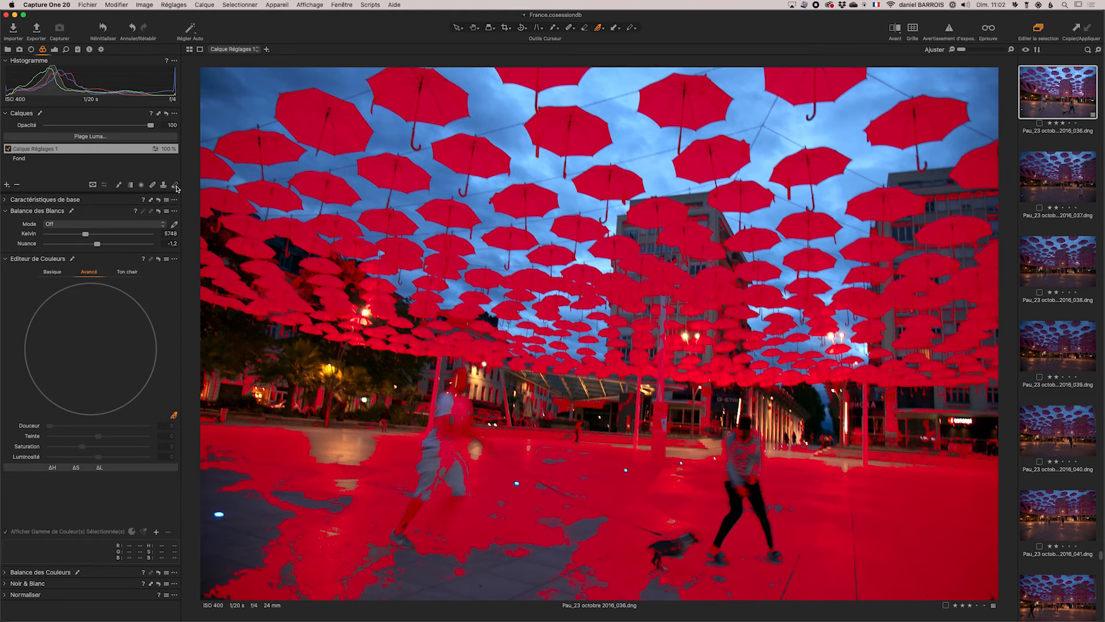
- Erase the layer mask over the plaza ground and the people with a large eraser
{"action": "right_click", "coordinate": [455, 481]}
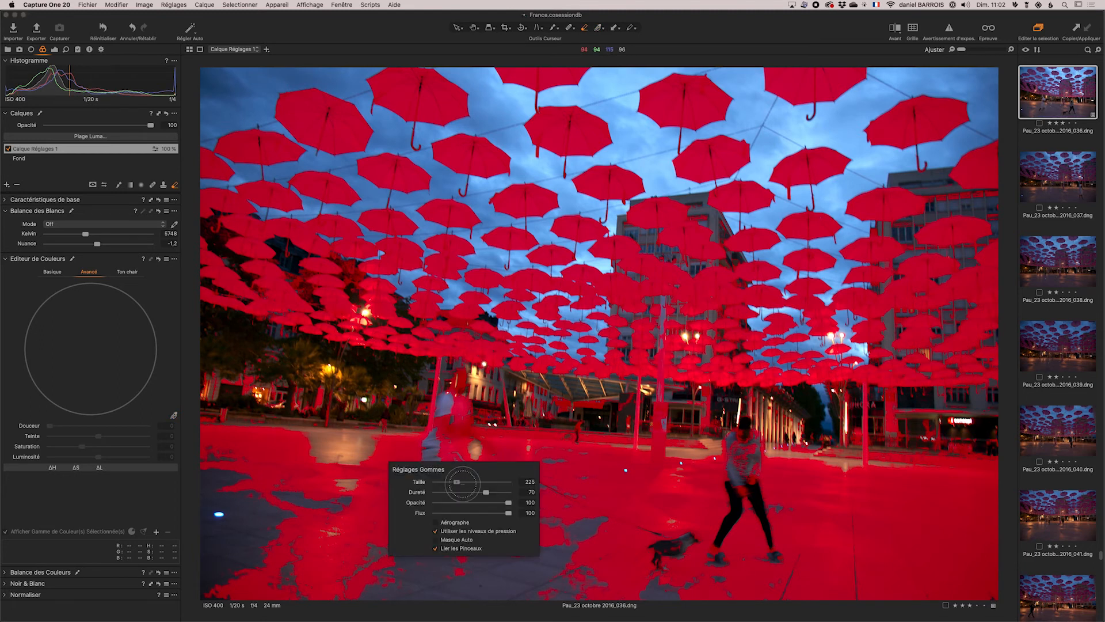
{"action": "mouse_move", "coordinate": [331, 414]}
{"action": "left_mouse_down"}
{"action": "mouse_move", "coordinate": [223, 359]}
{"action": "mouse_move", "coordinate": [307, 393]}
{"action": "mouse_move", "coordinate": [297, 394]}
{"action": "mouse_move", "coordinate": [603, 430]}
{"action": "mouse_move", "coordinate": [706, 426]}
{"action": "mouse_move", "coordinate": [769, 444]}
{"action": "mouse_move", "coordinate": [871, 446]}
{"action": "mouse_move", "coordinate": [941, 438]}
{"action": "mouse_move", "coordinate": [889, 424]}
{"action": "mouse_move", "coordinate": [948, 423]}
{"action": "mouse_move", "coordinate": [979, 505]}
{"action": "mouse_move", "coordinate": [933, 575]}
{"action": "mouse_move", "coordinate": [962, 588]}
{"action": "mouse_move", "coordinate": [973, 544]}
{"action": "mouse_move", "coordinate": [694, 510]}
{"action": "mouse_move", "coordinate": [888, 499]}
{"action": "mouse_move", "coordinate": [499, 487]}
{"action": "mouse_move", "coordinate": [418, 477]}
{"action": "mouse_move", "coordinate": [469, 453]}
{"action": "mouse_move", "coordinate": [252, 434]}
{"action": "mouse_move", "coordinate": [265, 438]}
{"action": "mouse_move", "coordinate": [242, 567]}
{"action": "mouse_move", "coordinate": [686, 568]}
{"action": "mouse_move", "coordinate": [419, 569]}
{"action": "mouse_move", "coordinate": [400, 525]}
{"action": "mouse_move", "coordinate": [687, 571]}
{"action": "mouse_move", "coordinate": [892, 584]}
{"action": "mouse_move", "coordinate": [653, 555]}
{"action": "mouse_move", "coordinate": [692, 514]}
{"action": "mouse_move", "coordinate": [617, 496]}
{"action": "mouse_move", "coordinate": [967, 461]}
{"action": "left_mouse_up"}
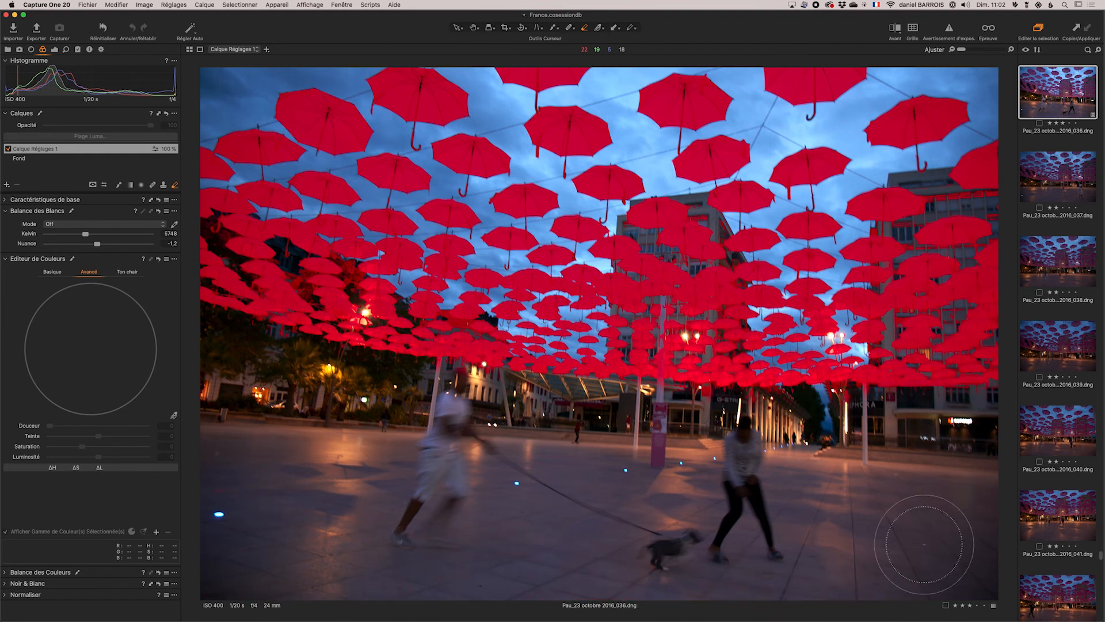
{"action": "left_click_drag", "start_coordinate": [279, 415], "coordinate": [271, 419]}
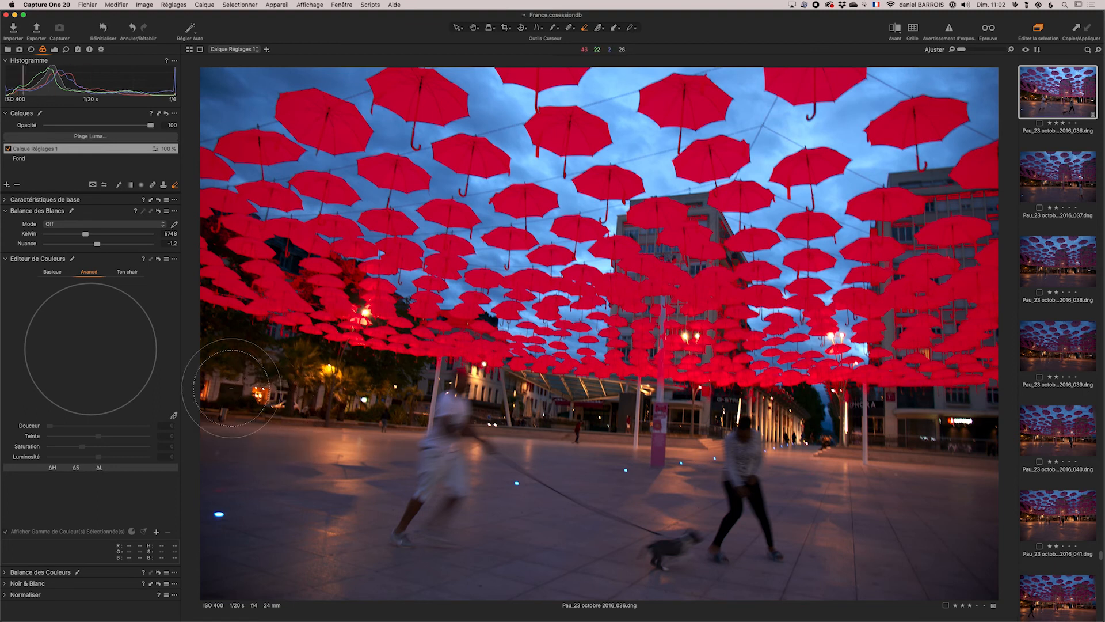
- Erase the remaining mask around the buildings below the umbrellas with a size 159 eraser, and hide the mask display
{"action": "right_click", "coordinate": [417, 433]}
{"action": "left_click_drag", "start_coordinate": [416, 431], "coordinate": [402, 428]}
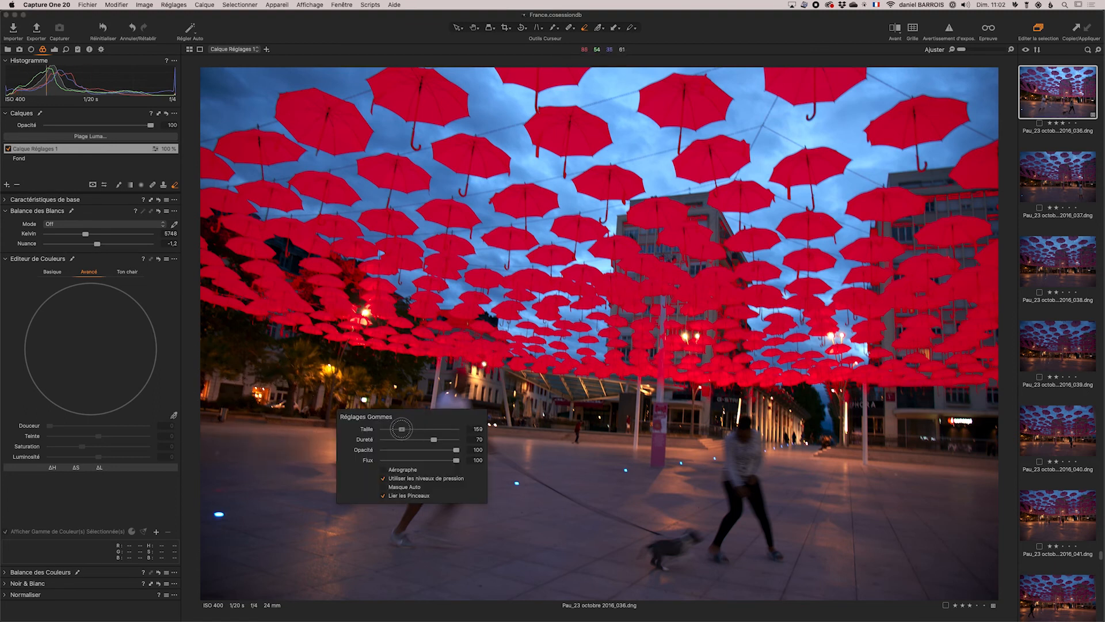
{"action": "mouse_move", "coordinate": [276, 341]}
{"action": "left_mouse_down"}
{"action": "mouse_move", "coordinate": [257, 331]}
{"action": "mouse_move", "coordinate": [357, 362]}
{"action": "mouse_move", "coordinate": [497, 376]}
{"action": "mouse_move", "coordinate": [617, 420]}
{"action": "mouse_move", "coordinate": [617, 449]}
{"action": "left_mouse_up"}
{"action": "mouse_move", "coordinate": [825, 407]}
{"action": "left_mouse_down"}
{"action": "mouse_move", "coordinate": [844, 397]}
{"action": "mouse_move", "coordinate": [818, 405]}
{"action": "left_mouse_up"}
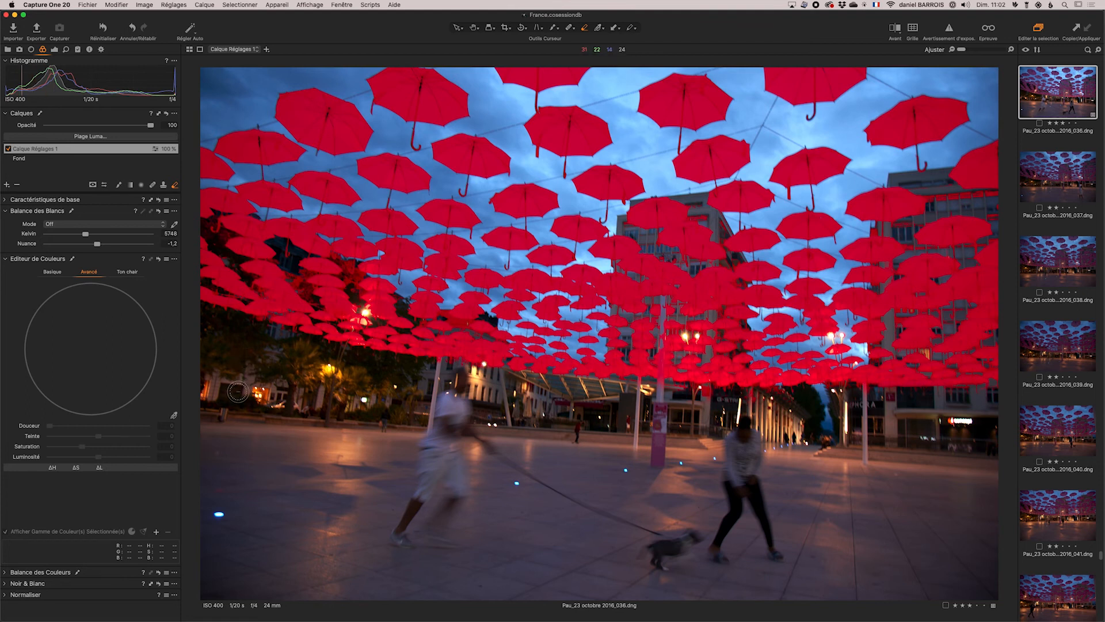
{"action": "key", "text": "m"}
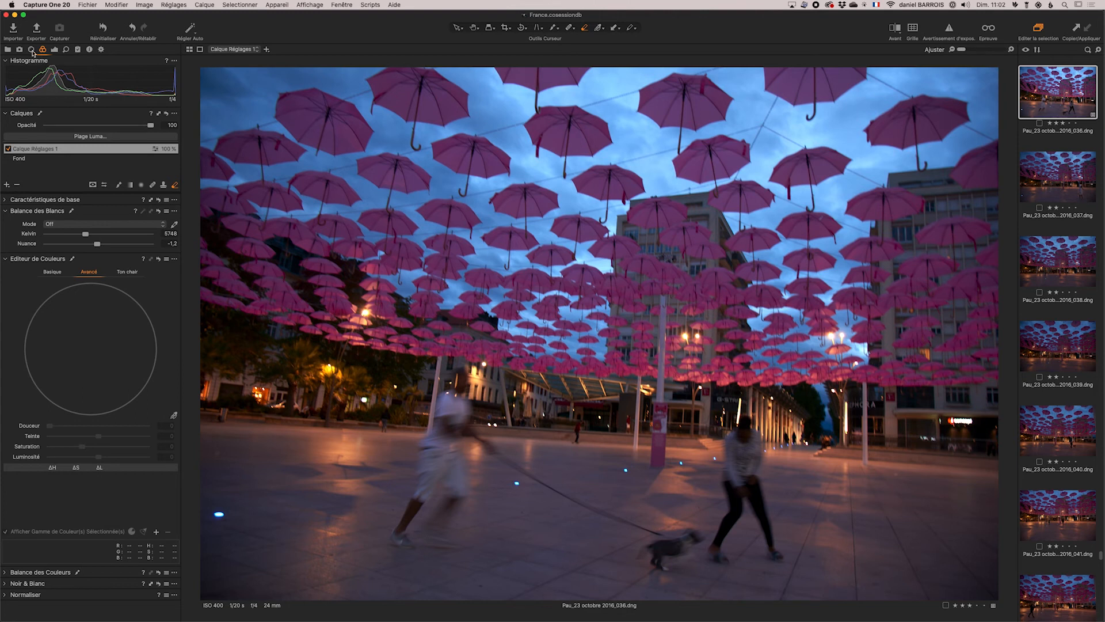
- Set the umbrella layer's exposure to 0.3, contrast to 15 and saturation to 55
{"action": "left_click", "coordinate": [54, 49]}
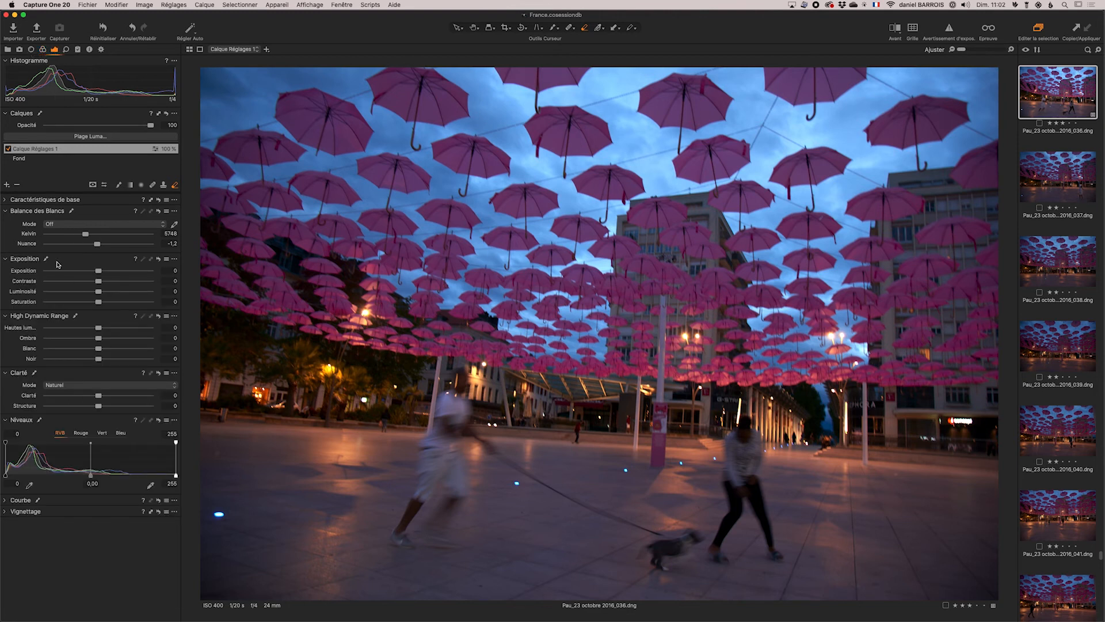
{"action": "left_click_drag", "start_coordinate": [99, 272], "coordinate": [127, 305]}
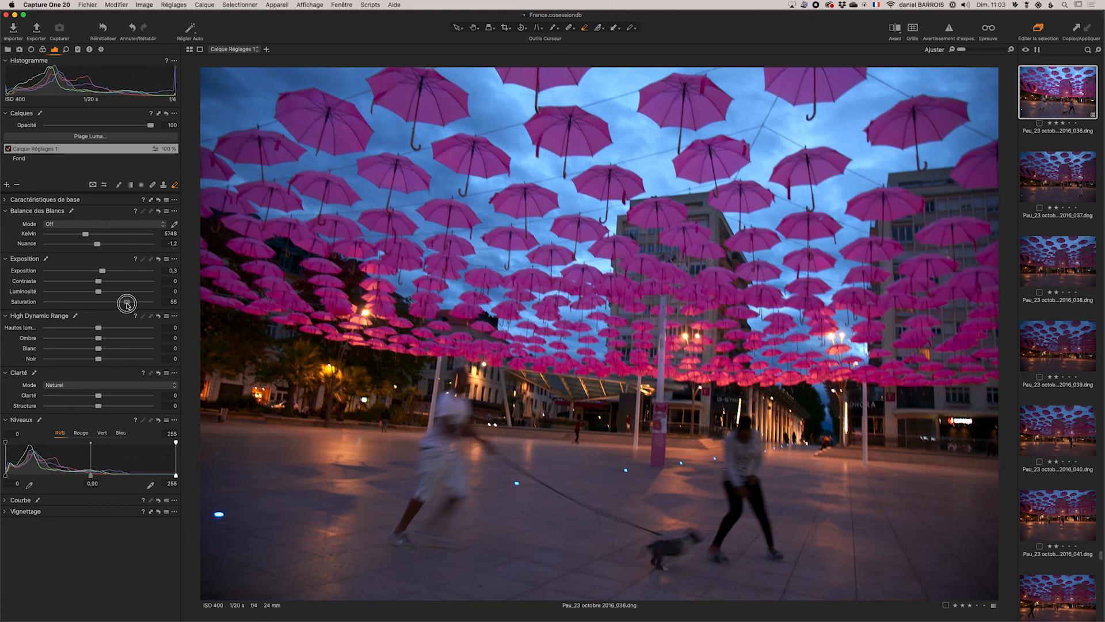
{"action": "left_click_drag", "start_coordinate": [127, 306], "coordinate": [117, 284]}
- Switch the umbrella layer off and on repeatedly to compare the photo before and after its adjustments
{"action": "left_click", "coordinate": [8, 148]}
{"action": "left_click", "coordinate": [9, 147]}
{"action": "left_click", "coordinate": [9, 148]}
{"action": "left_click", "coordinate": [9, 148]}
{"action": "left_click", "coordinate": [8, 148]}
{"action": "left_click", "coordinate": [8, 148]}
{"action": "left_click", "coordinate": [9, 148]}
{"action": "left_click", "coordinate": [9, 148]}
{"action": "left_click", "coordinate": [9, 148]}
{"action": "left_click", "coordinate": [8, 148]}
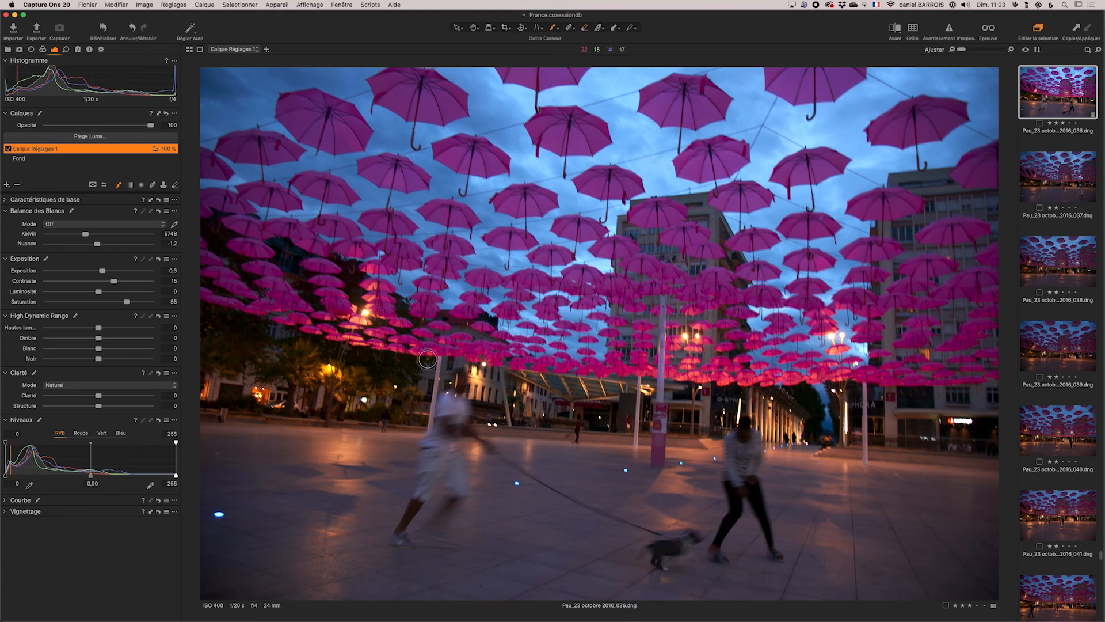
- Outline the pink sign panel on the central pole in the layer mask, using a size 23 brush at hardness 100
{"action": "key", "text": "m"}
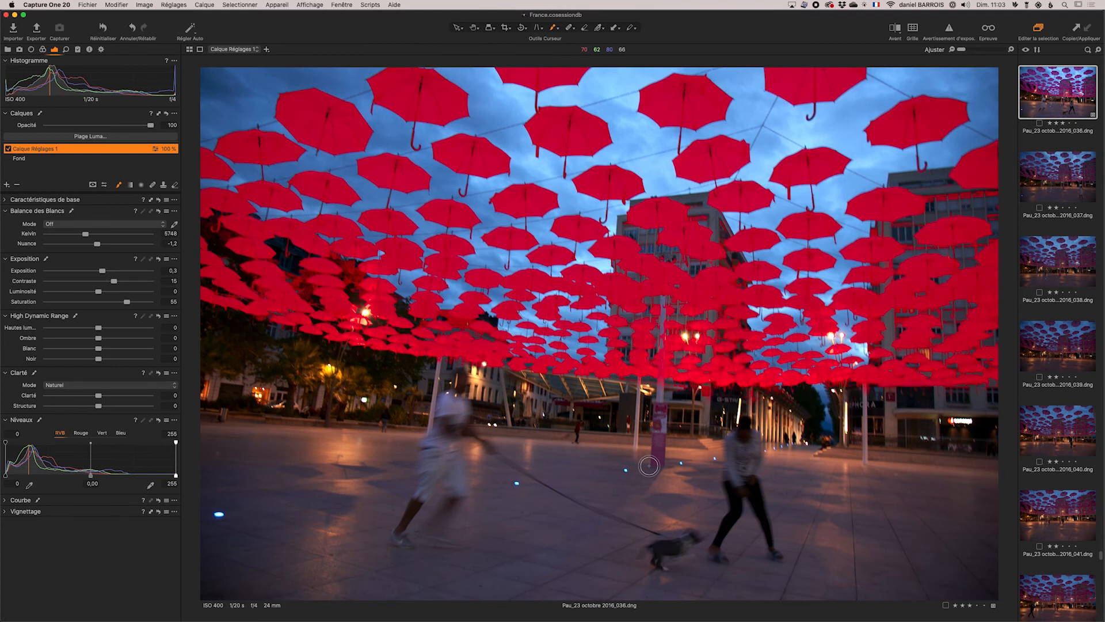
{"action": "key", "text": "z"}
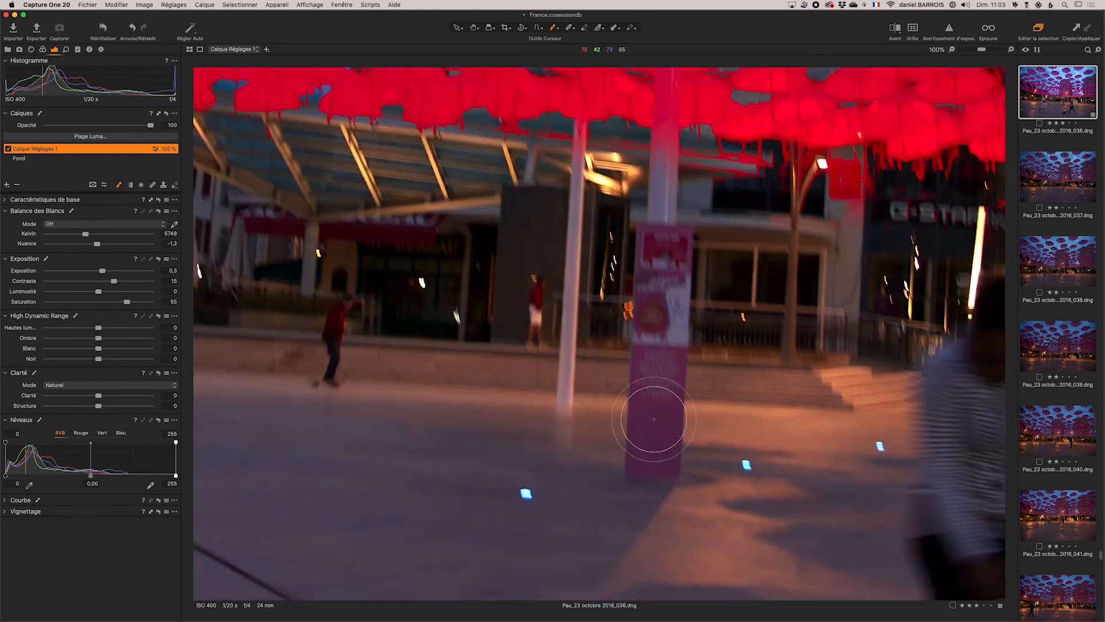
{"action": "right_click", "coordinate": [645, 398]}
{"action": "left_click_drag", "start_coordinate": [644, 400], "coordinate": [710, 408]}
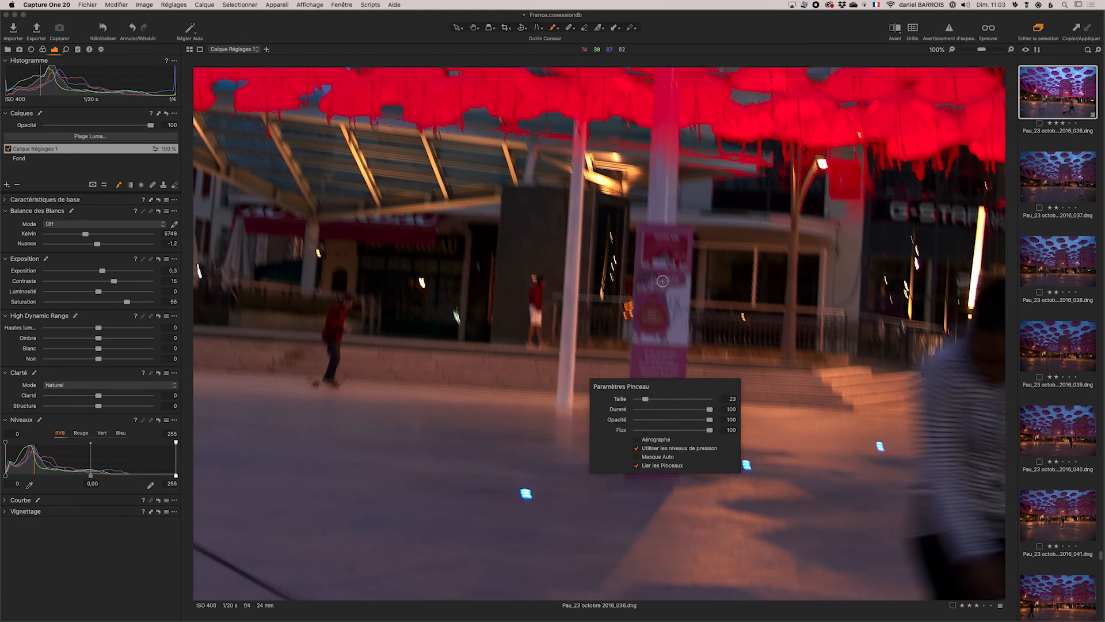
{"action": "mouse_move", "coordinate": [656, 242]}
{"action": "left_mouse_down"}
{"action": "mouse_move", "coordinate": [658, 230]}
{"action": "mouse_move", "coordinate": [642, 227]}
{"action": "left_mouse_up"}
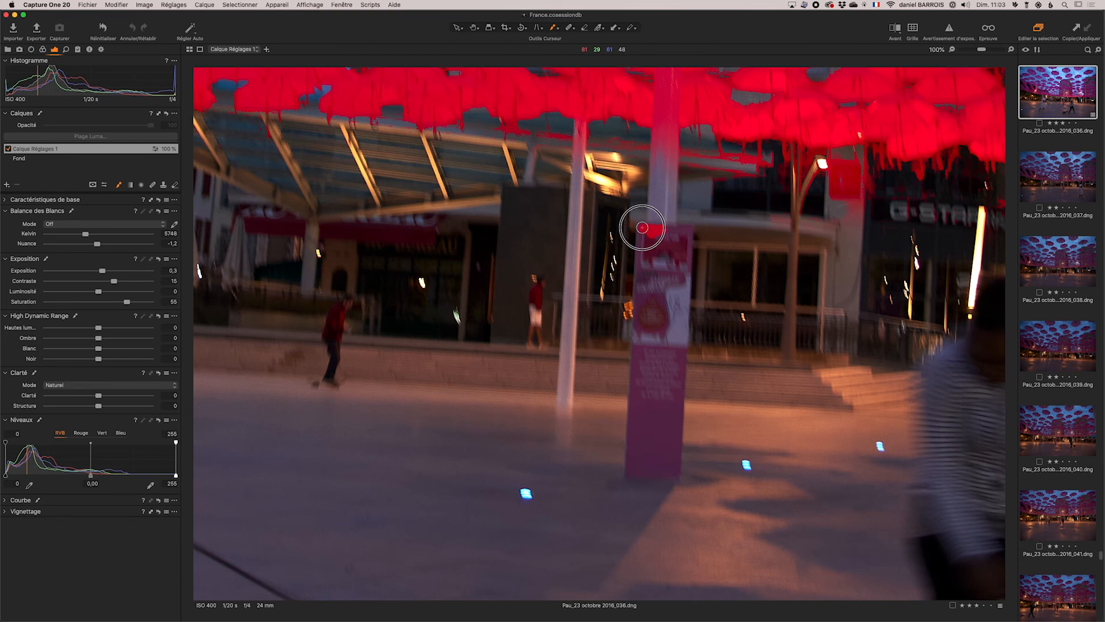
{"action": "left_click", "coordinate": [630, 471], "text": "shift"}
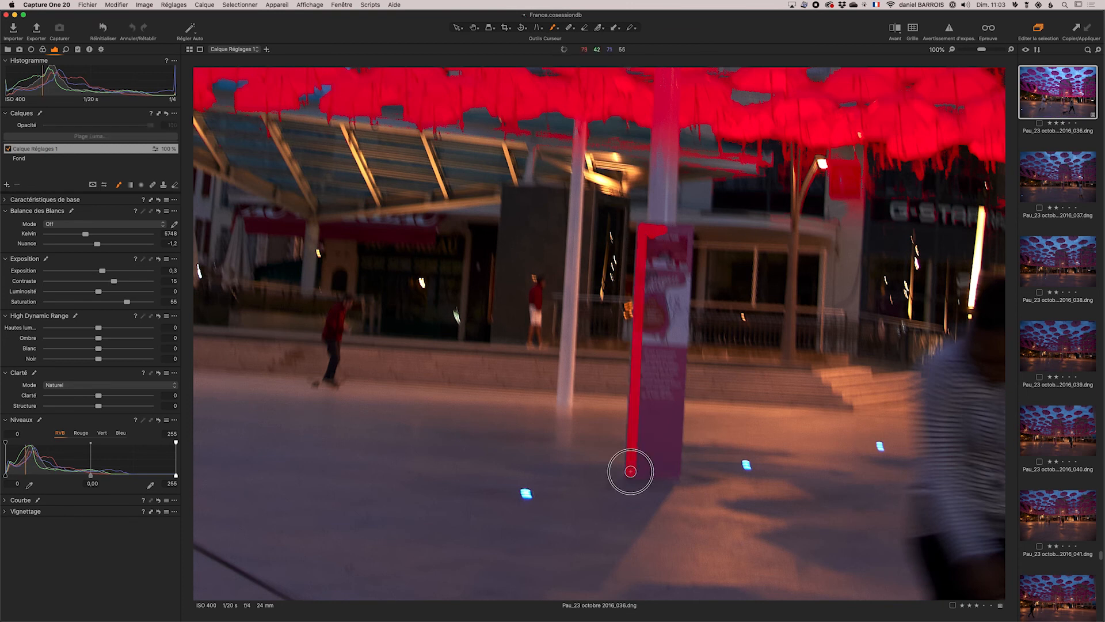
{"action": "left_click", "coordinate": [678, 473], "text": "shift"}
{"action": "left_click", "coordinate": [687, 231], "text": "shift"}
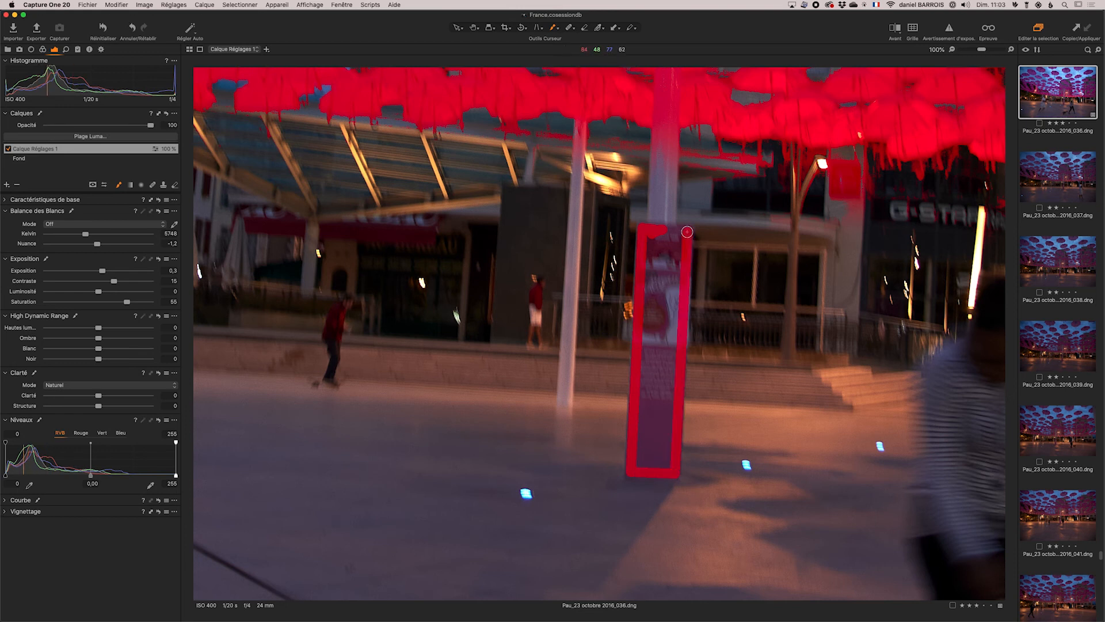
{"action": "left_click", "coordinate": [663, 231], "text": "shift"}
- Fill the inside of the sign panel's mask with a size 104 brush, then hide the mask and show the whole photo
{"action": "mouse_move", "coordinate": [650, 239]}
{"action": "left_mouse_down"}
{"action": "mouse_move", "coordinate": [653, 262]}
{"action": "mouse_move", "coordinate": [653, 243]}
{"action": "mouse_move", "coordinate": [683, 239]}
{"action": "mouse_move", "coordinate": [666, 273]}
{"action": "left_mouse_up"}
{"action": "right_click", "coordinate": [659, 274]}
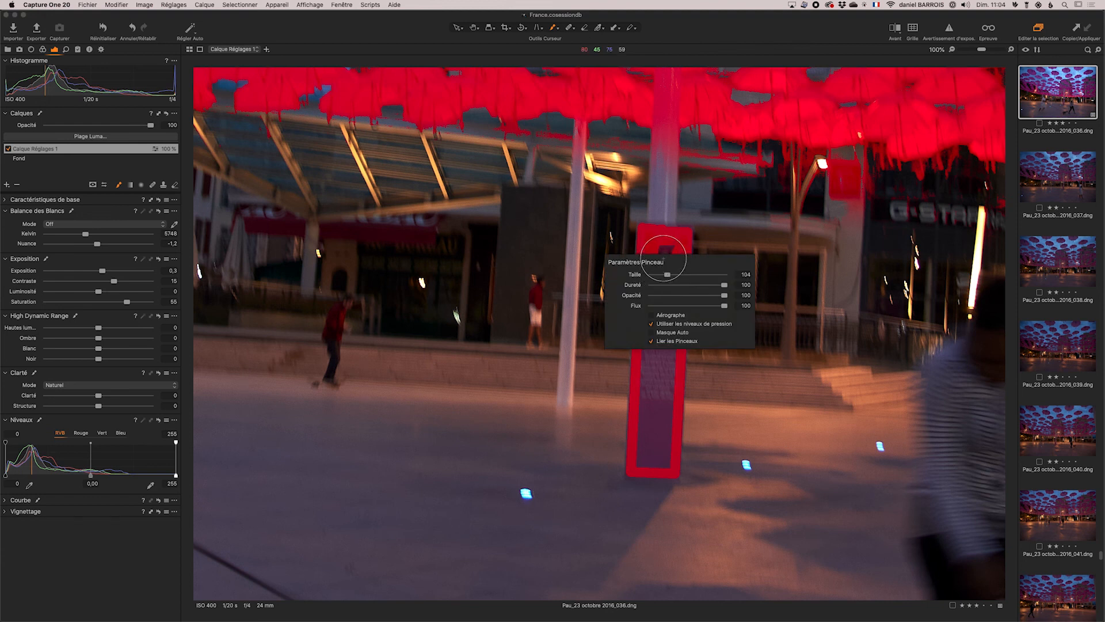
{"action": "left_click_drag", "start_coordinate": [652, 380], "coordinate": [661, 254]}
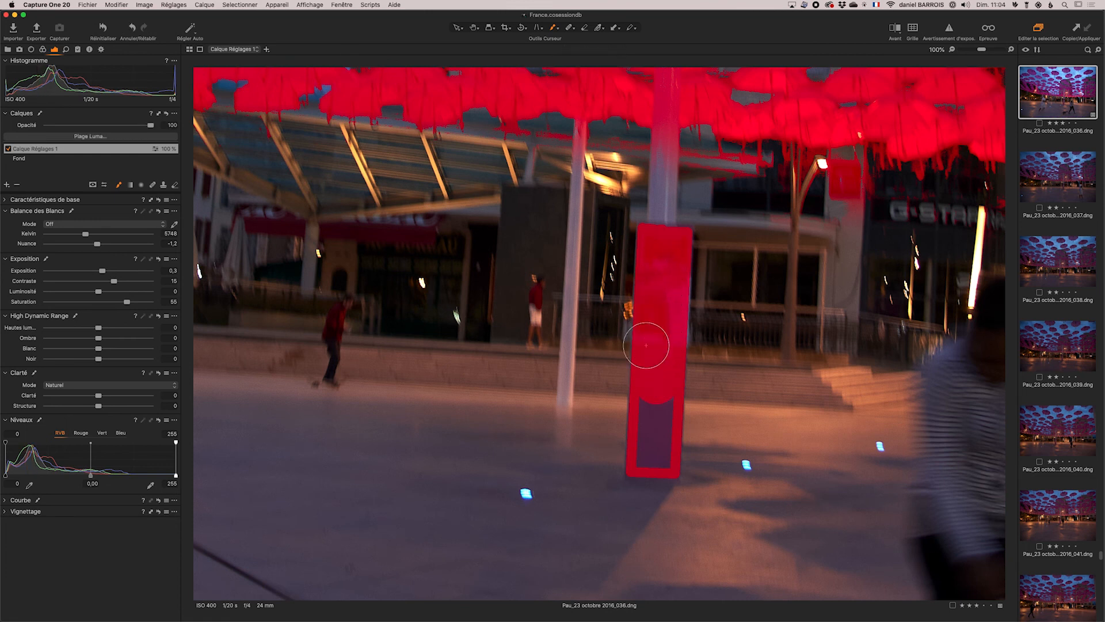
{"action": "left_click_drag", "start_coordinate": [654, 401], "coordinate": [651, 451]}
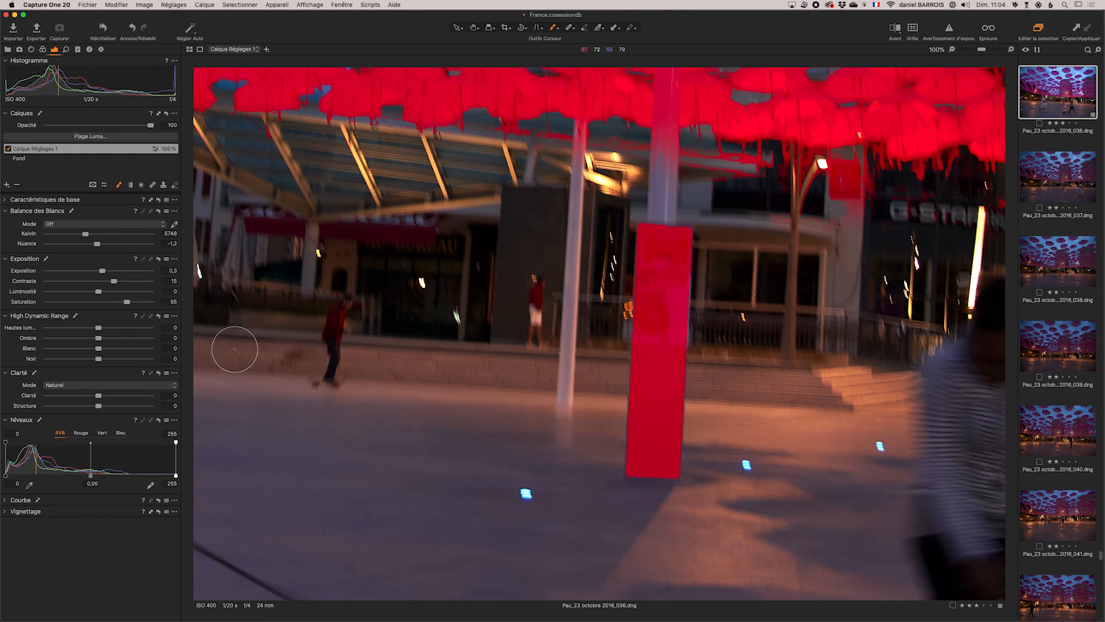
{"action": "key", "text": "m"}
{"action": "key", "text": "p"}
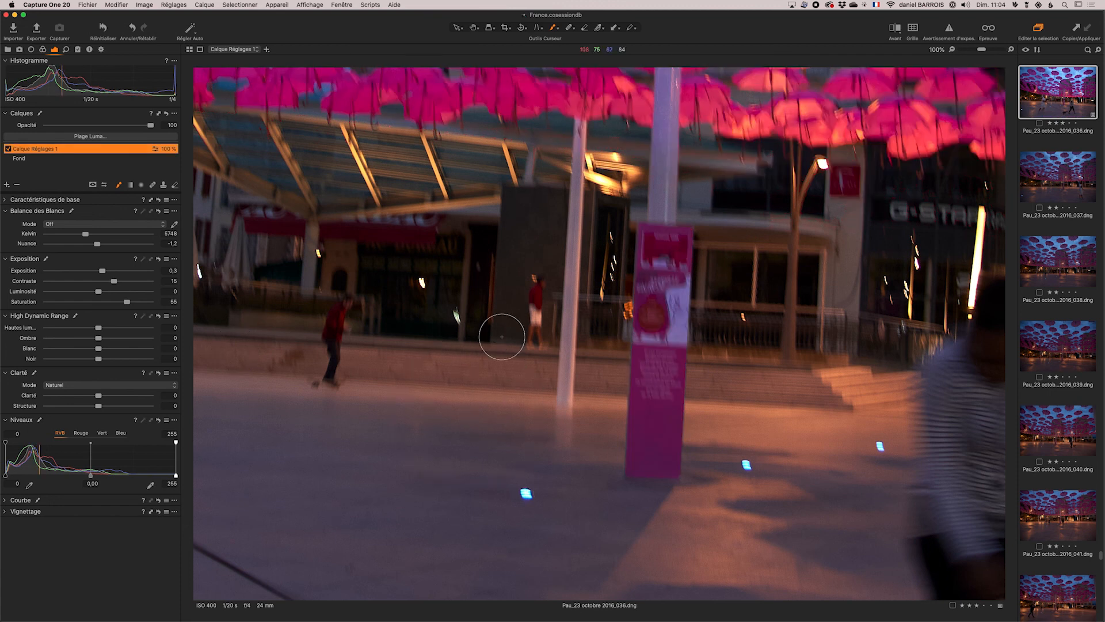
{"action": "key", "text": "super+0"}
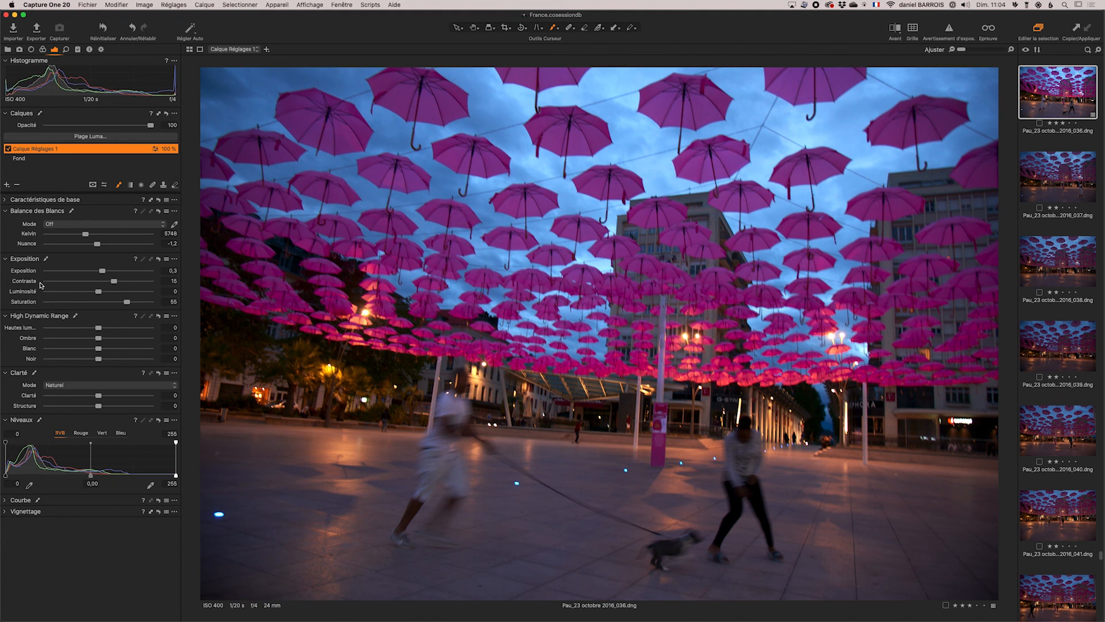
- Review the Color Editor's option for creating a masked layer from the selection without applying it
{"action": "left_click", "coordinate": [43, 50]}
{"action": "left_click", "coordinate": [175, 259]}
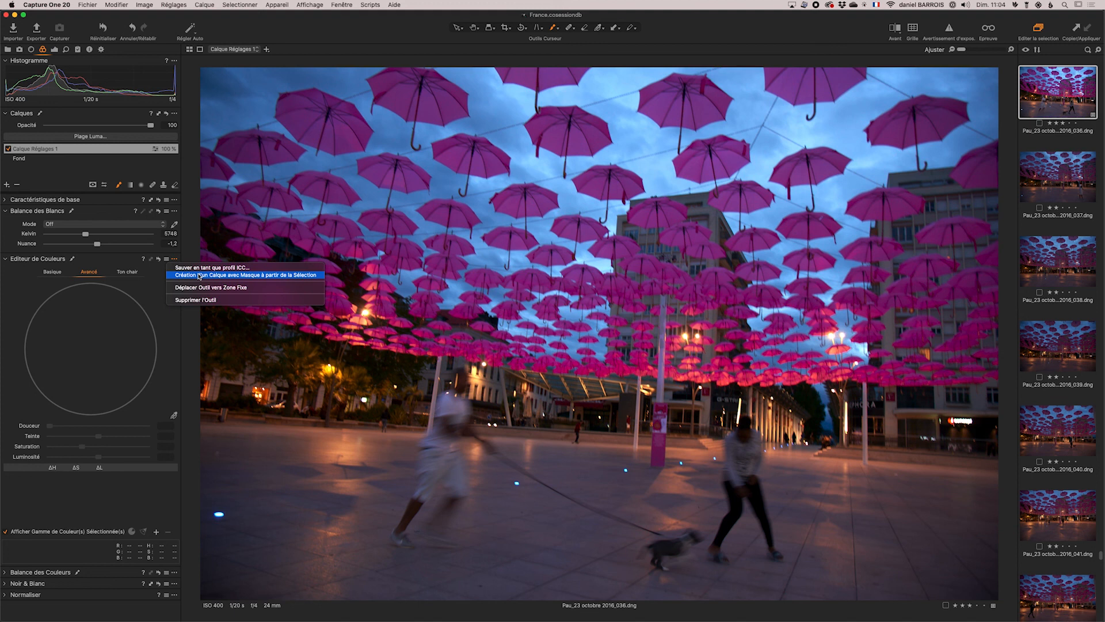
{"action": "left_click", "coordinate": [106, 264]}
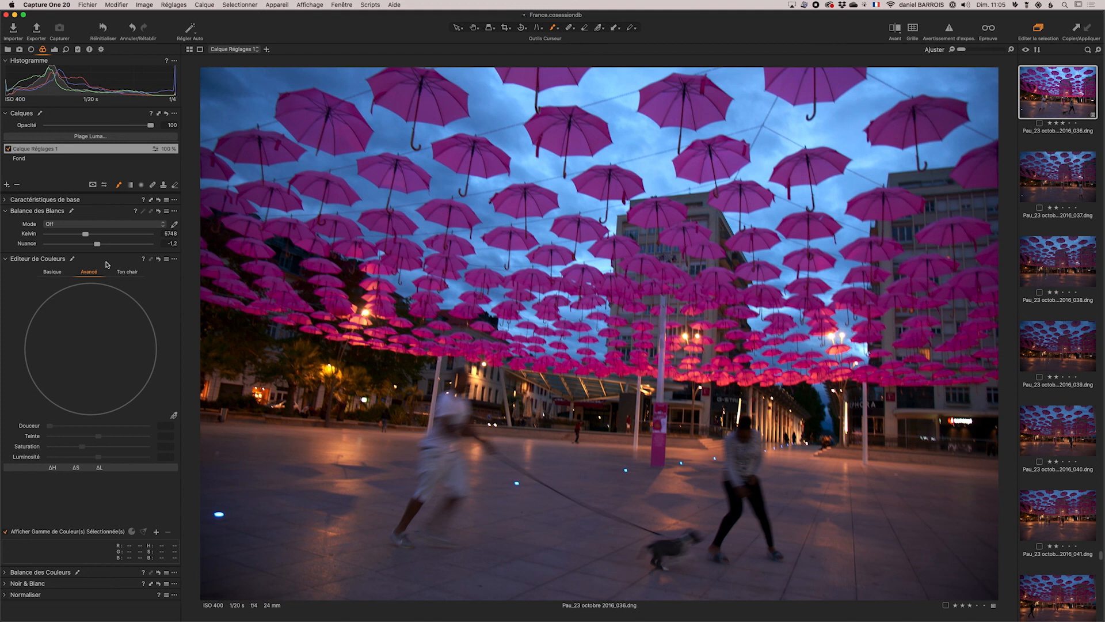